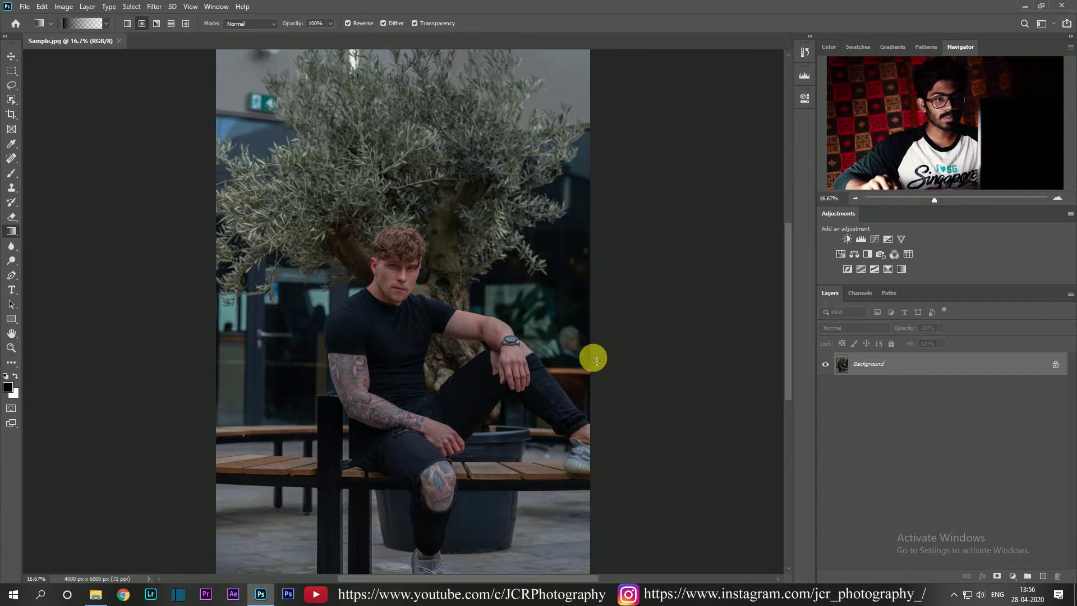
Add a Vibrance adjustment layer at -65 to mute the portrait's colours
click(1013, 576)
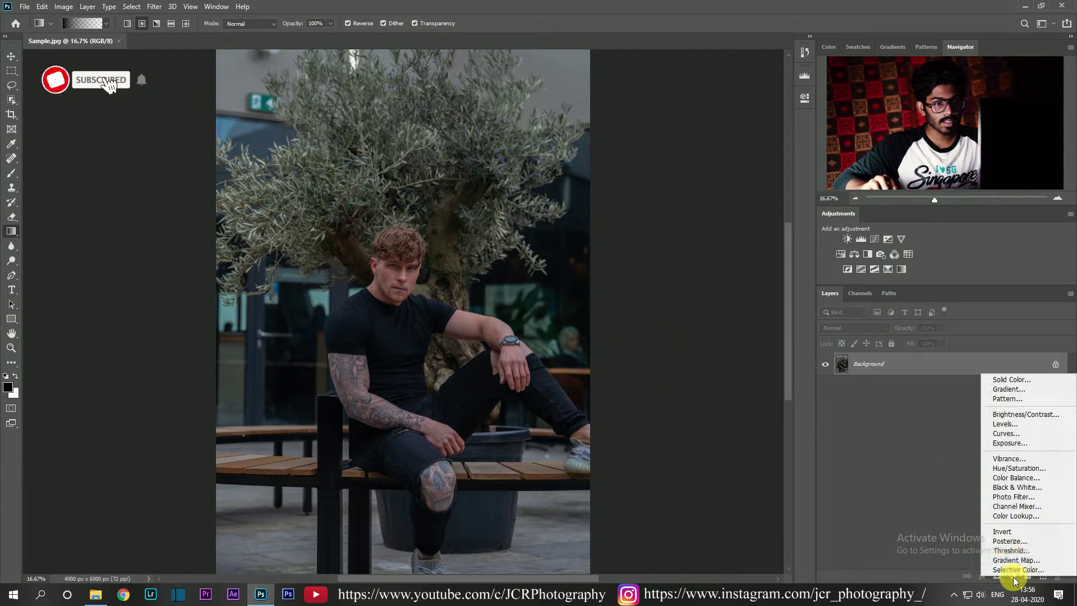
click(1010, 458)
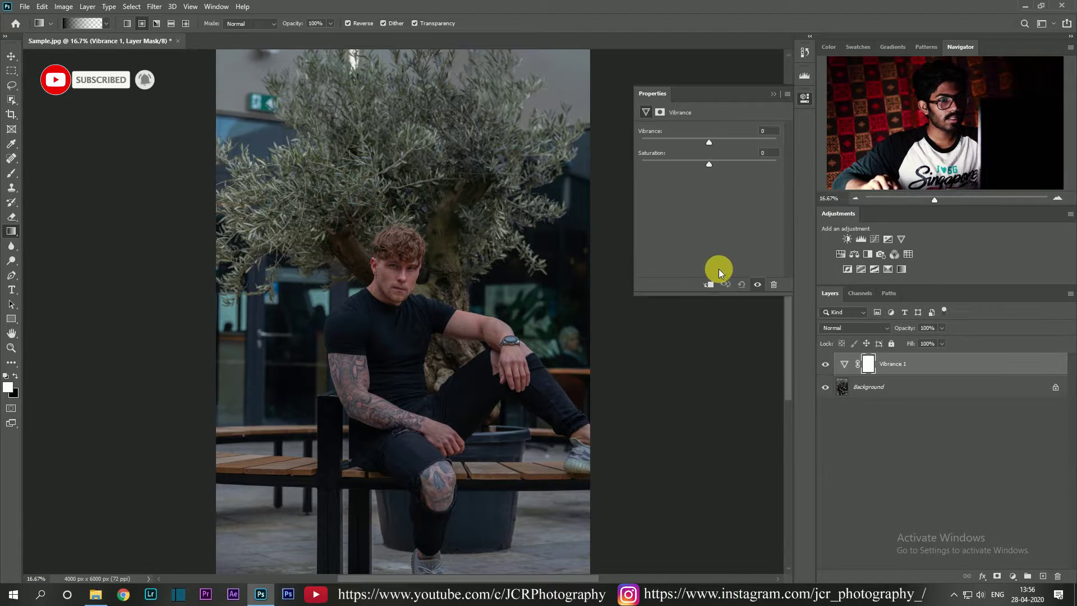
drag(708, 141, 665, 143)
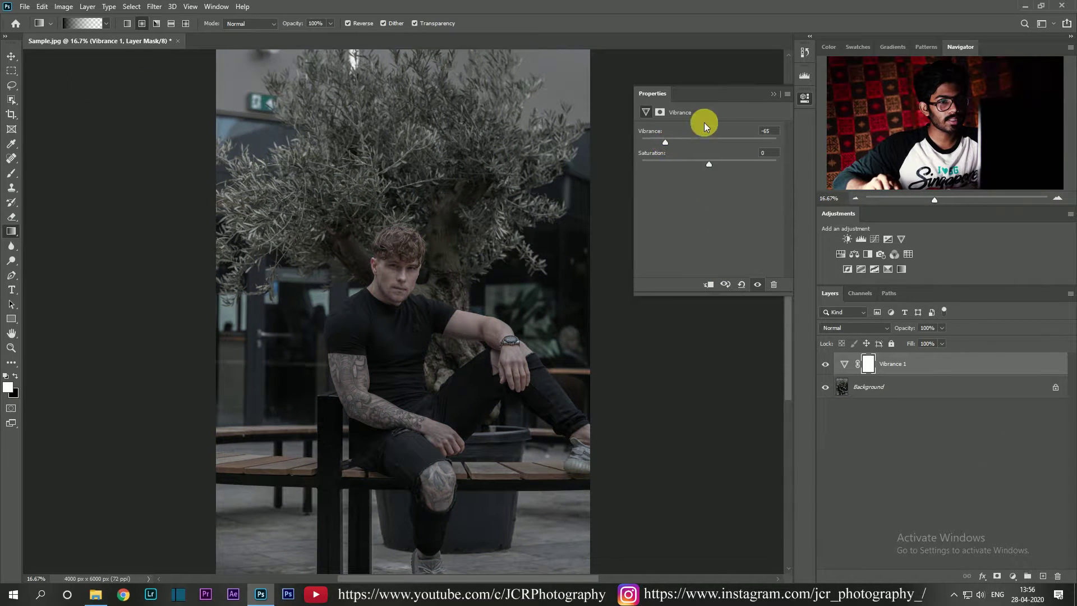
click(772, 95)
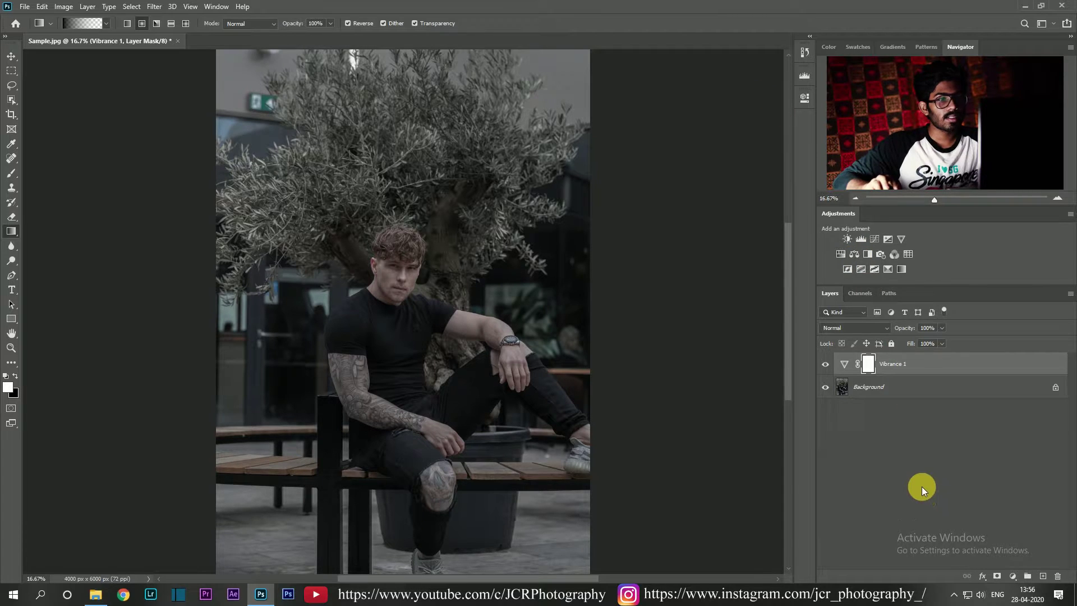
Add a Selective Color layer with the Reds set to Cyan -100 and Black +100
click(1012, 576)
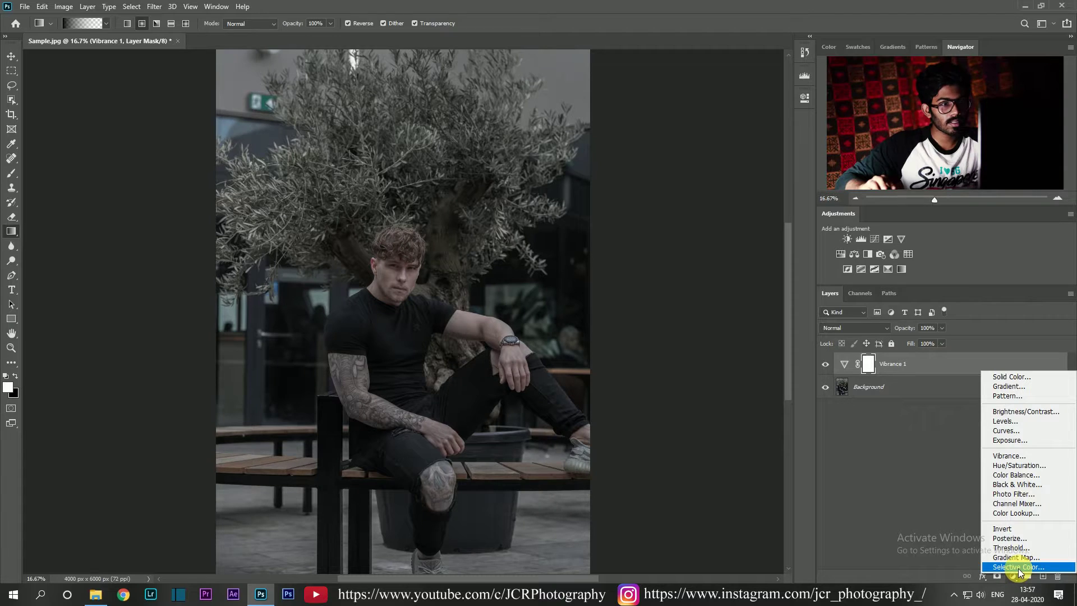
click(1018, 567)
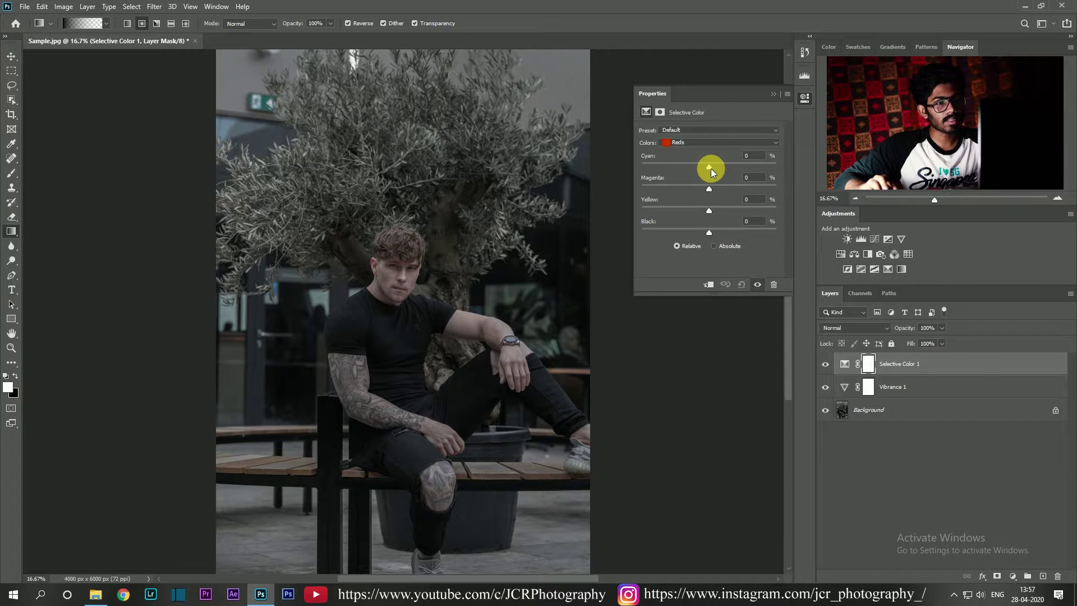
drag(711, 168, 709, 169)
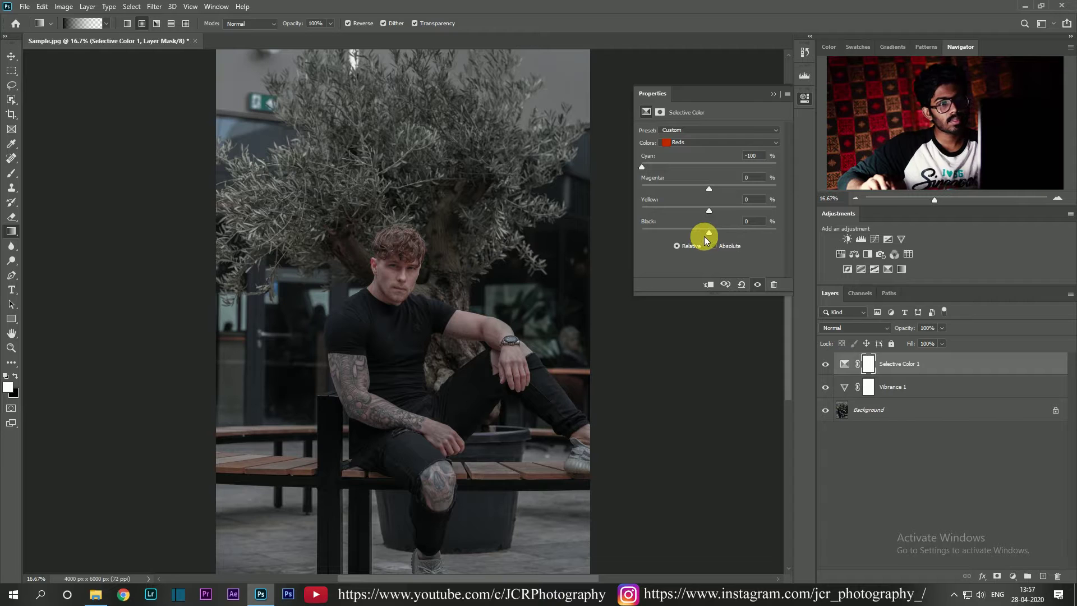
drag(704, 237, 738, 232)
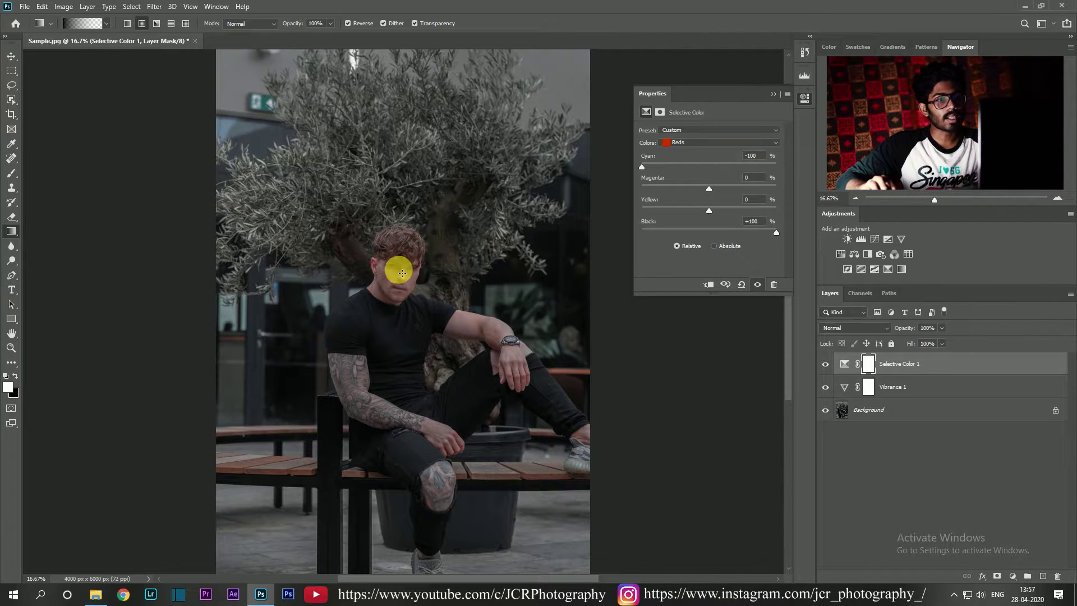
click(681, 140)
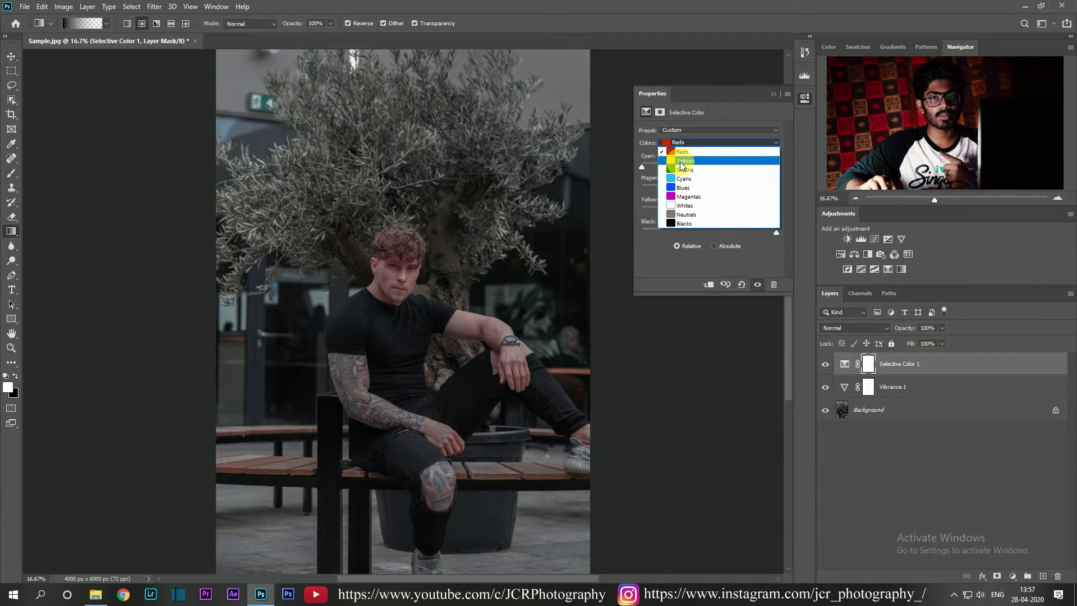
Step the Selective Color range through Yellows, Greens, Cyans, Blues and Magentas, ending on Blacks
click(682, 161)
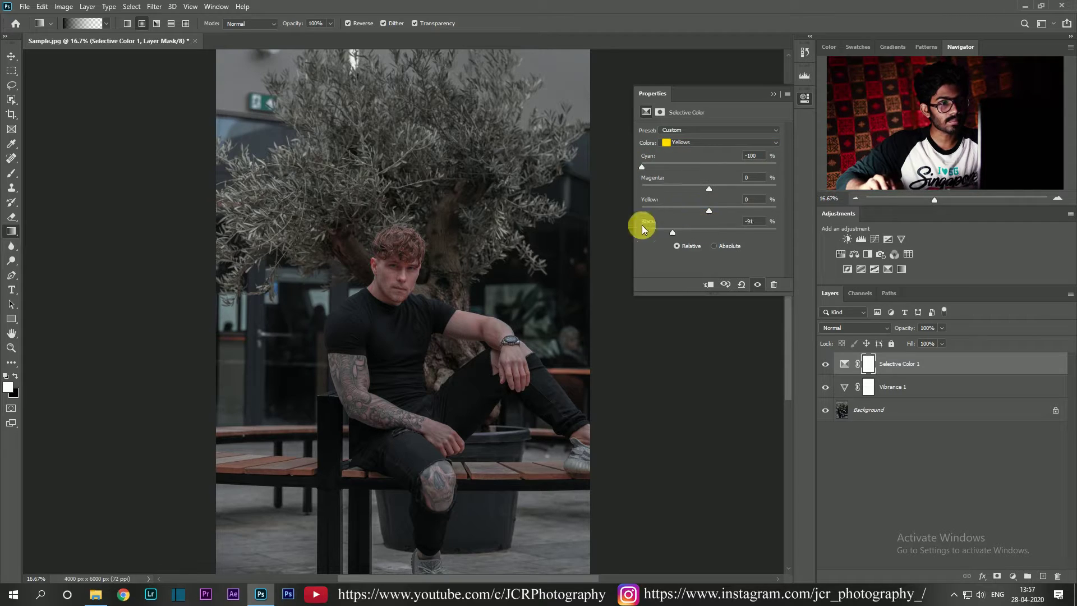
click(675, 140)
click(678, 173)
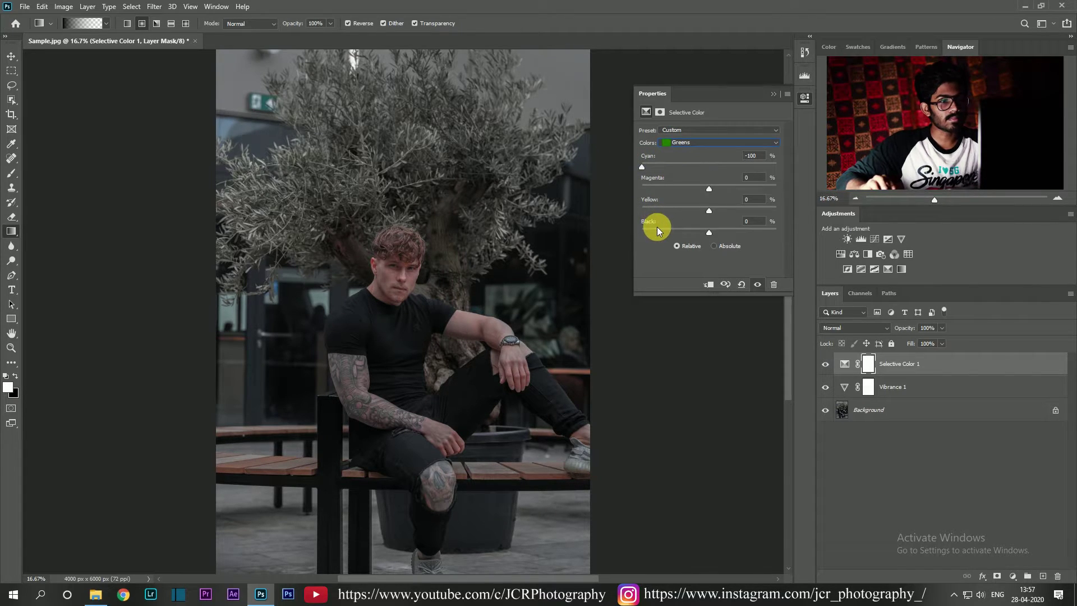
click(678, 142)
click(678, 185)
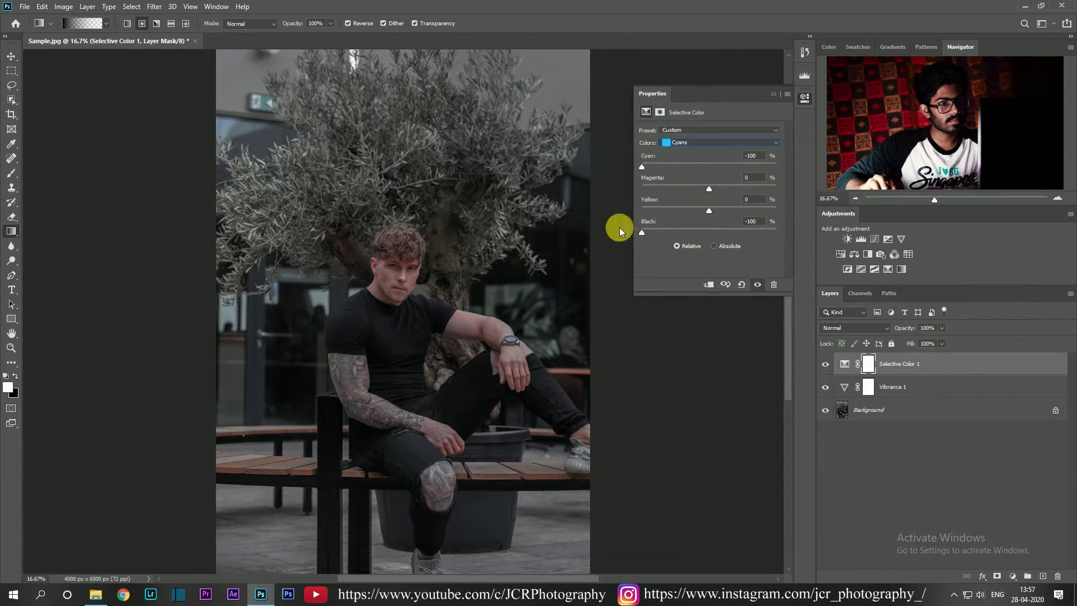
click(679, 142)
click(678, 196)
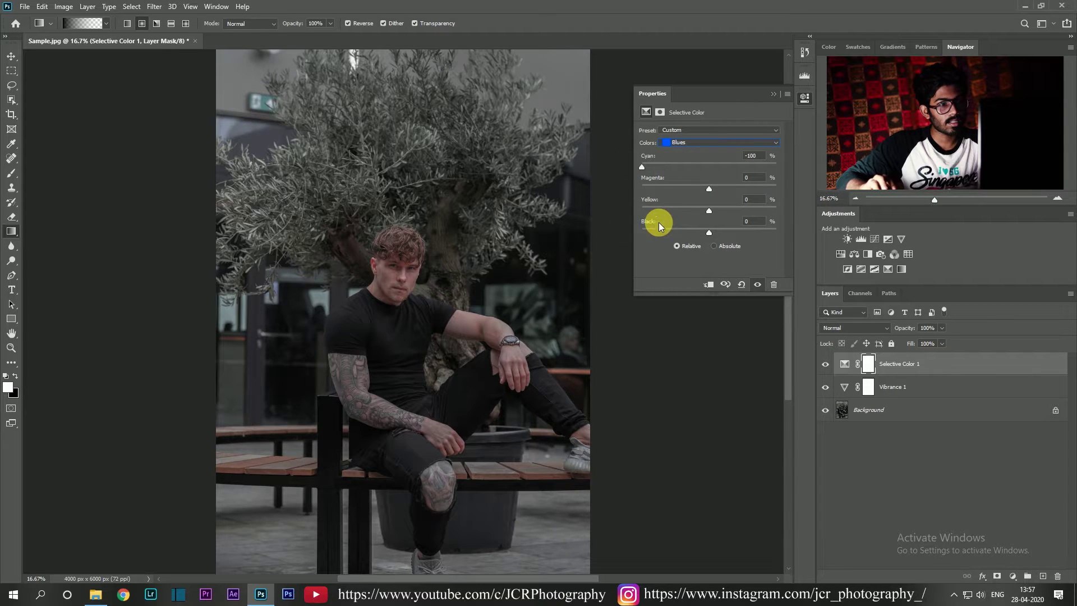
click(664, 142)
click(667, 208)
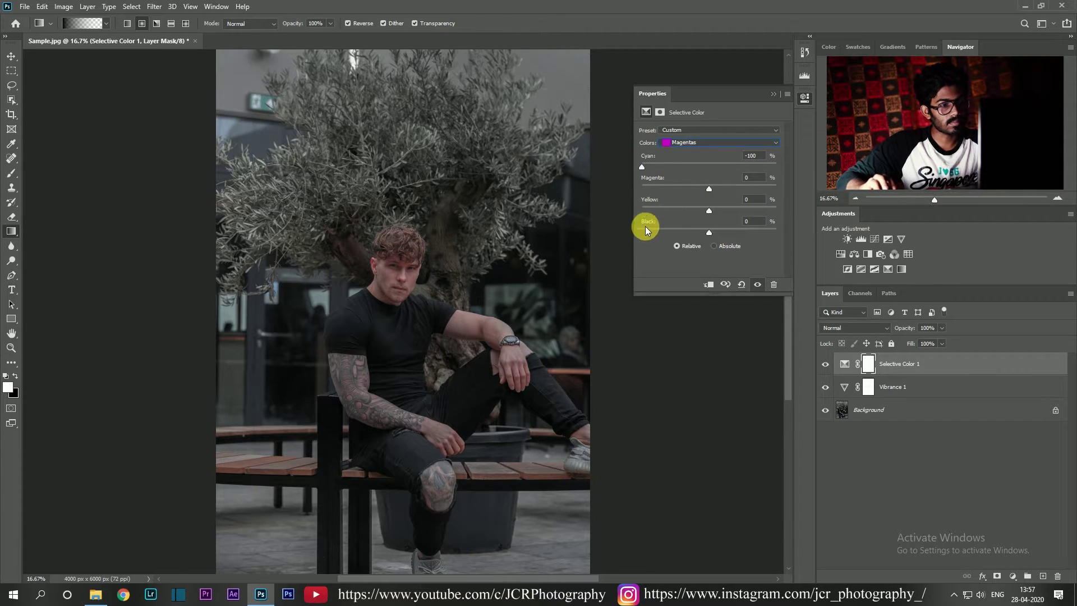
click(682, 143)
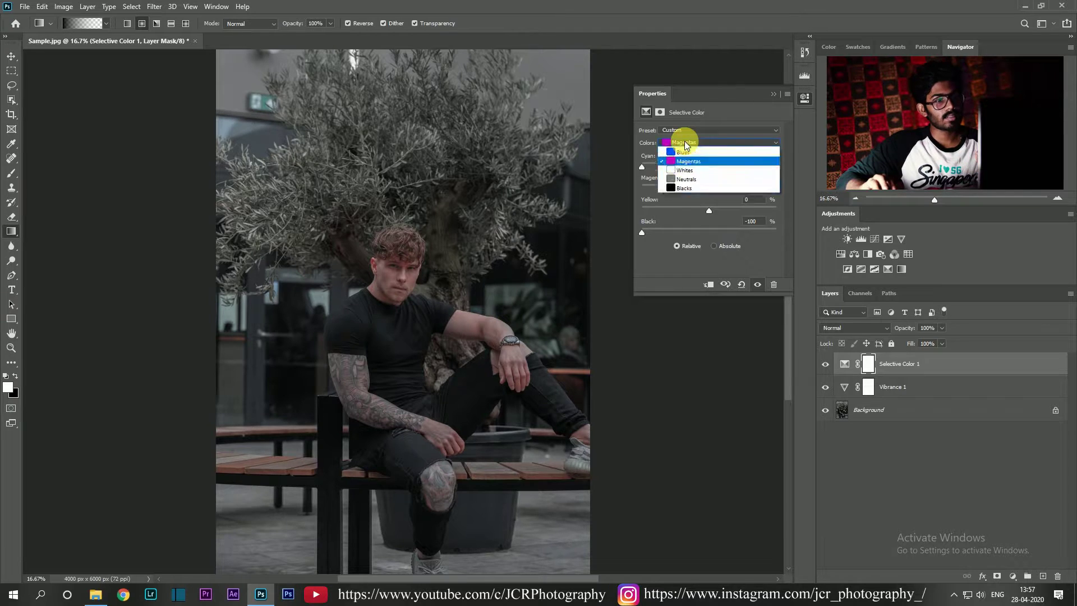
click(671, 224)
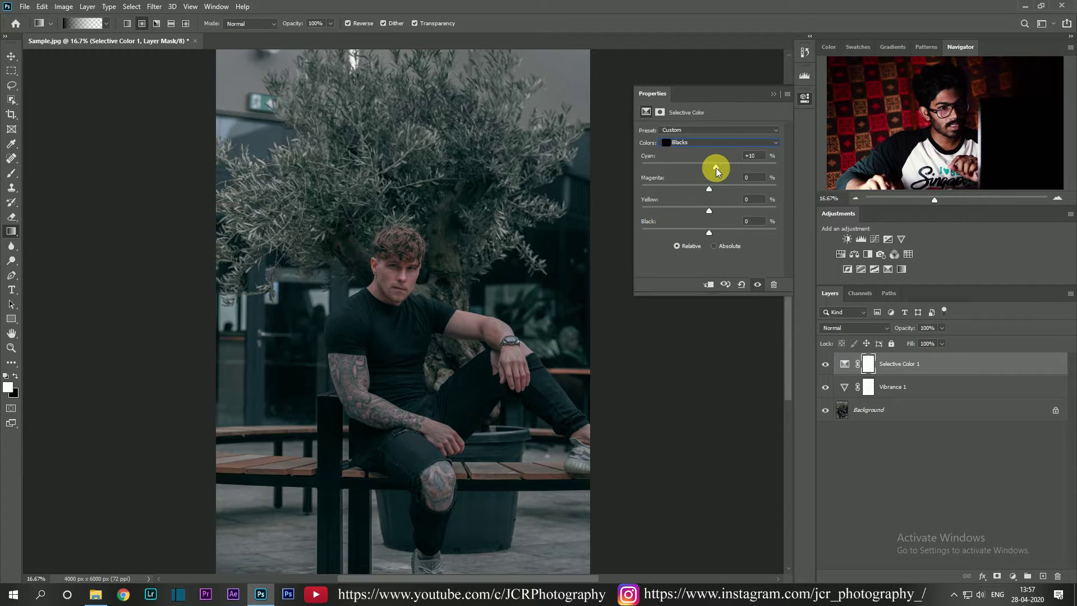
Set the Selective Color Blacks to Cyan +5 and Black +5, then close the settings
drag(715, 167, 712, 167)
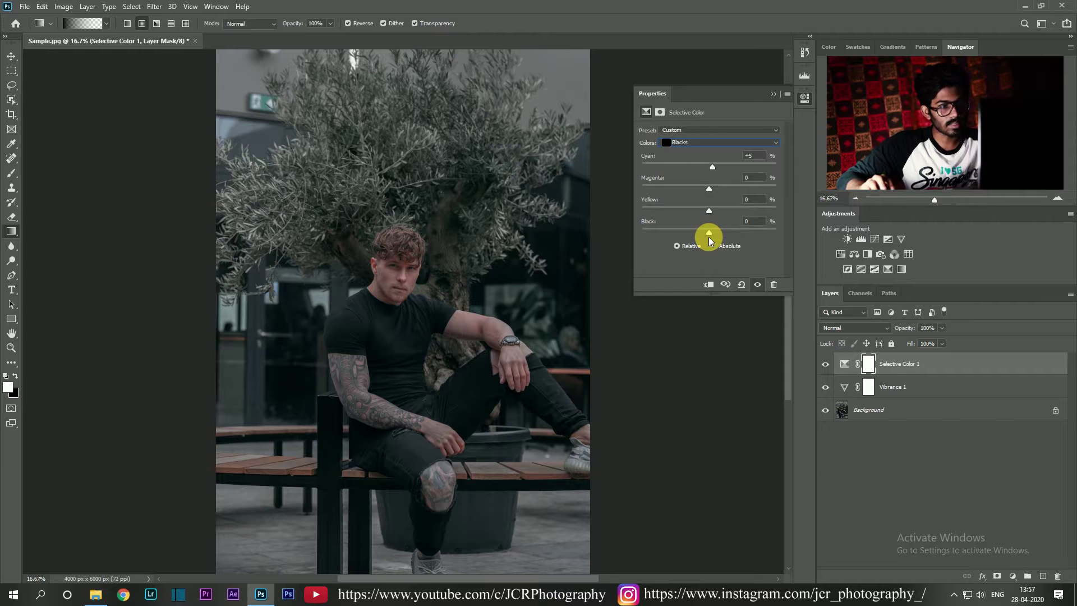
drag(709, 230, 712, 233)
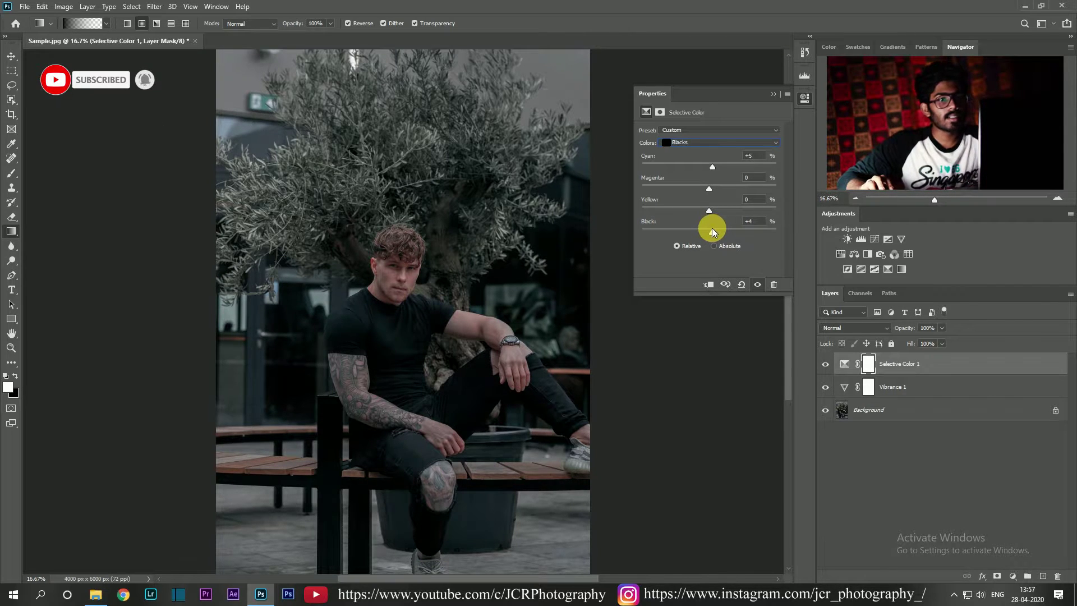
click(773, 94)
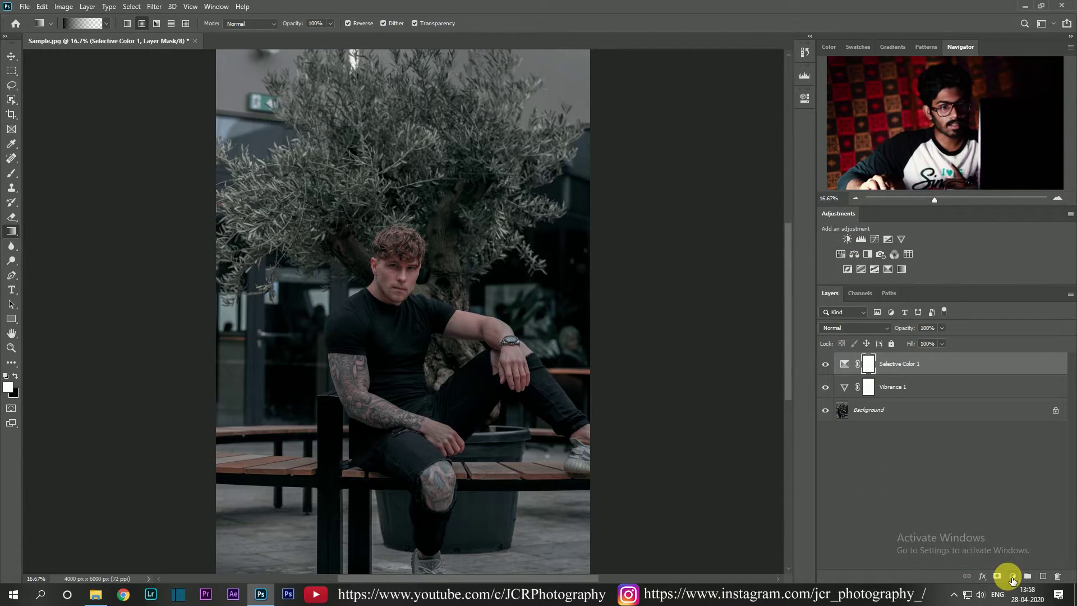
Add a Hue/Saturation layer and drop the Greens' saturation to -100
click(1012, 577)
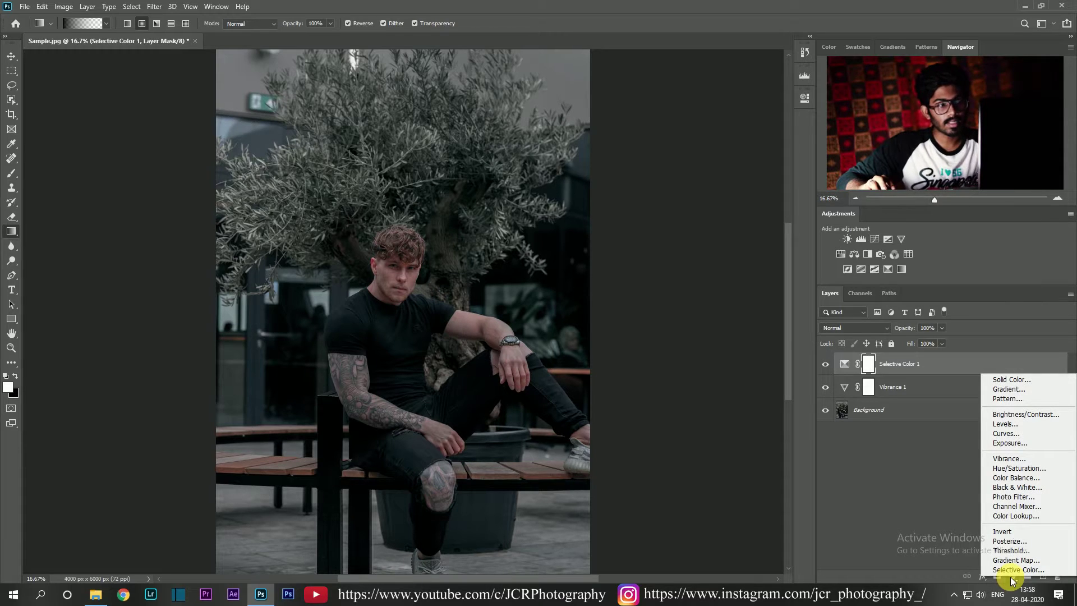
click(1017, 469)
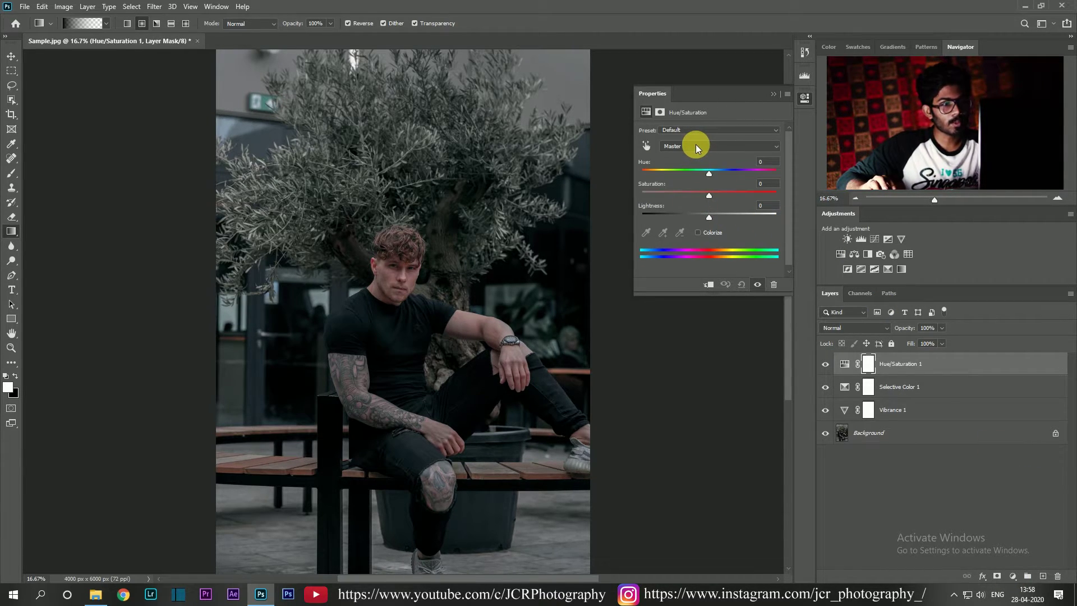
click(695, 146)
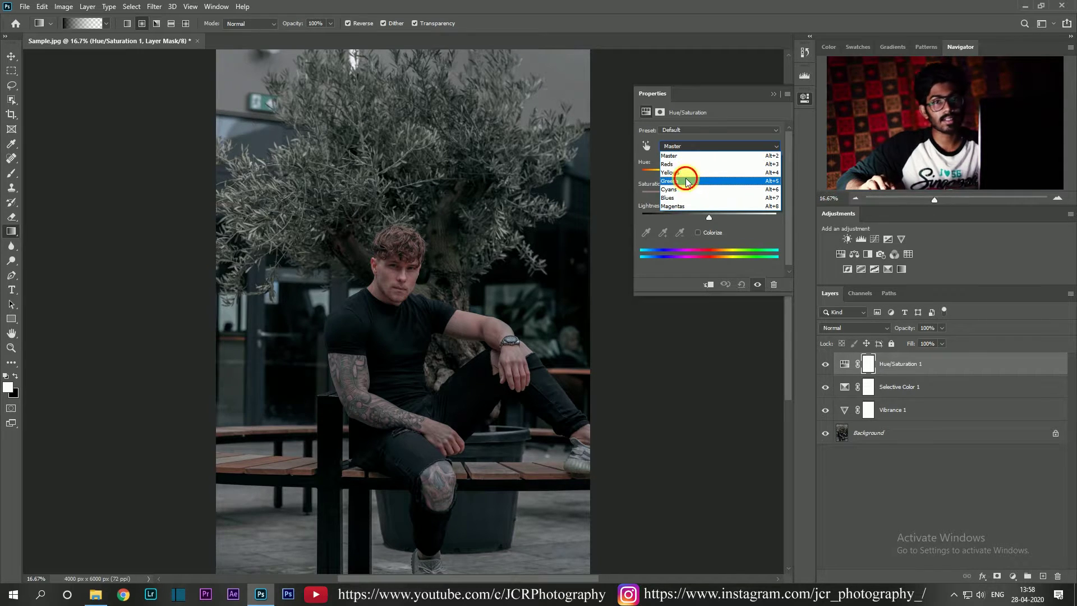
click(677, 180)
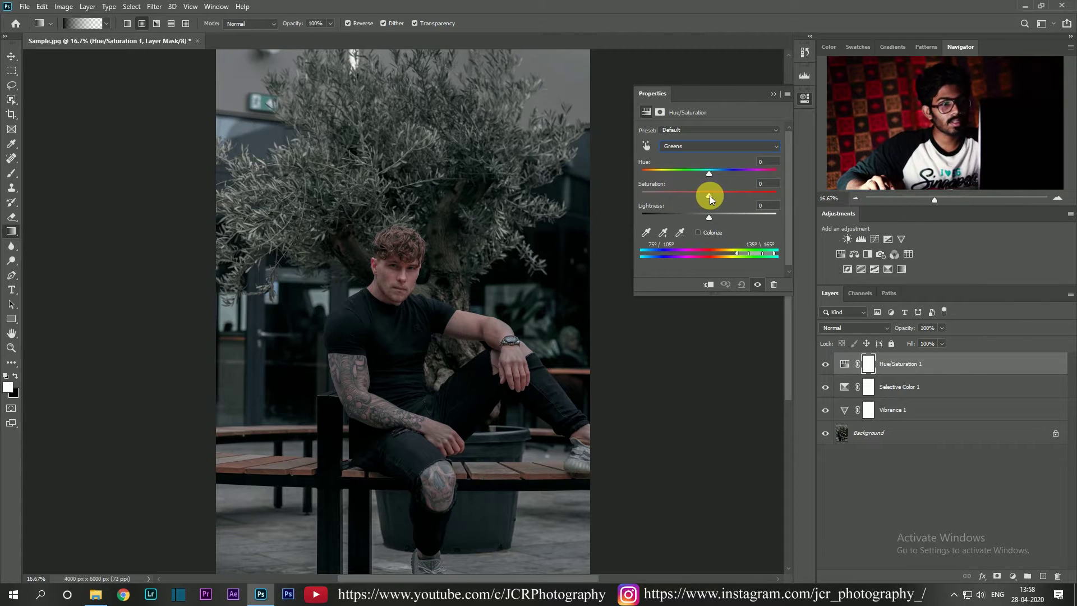
drag(708, 196, 638, 199)
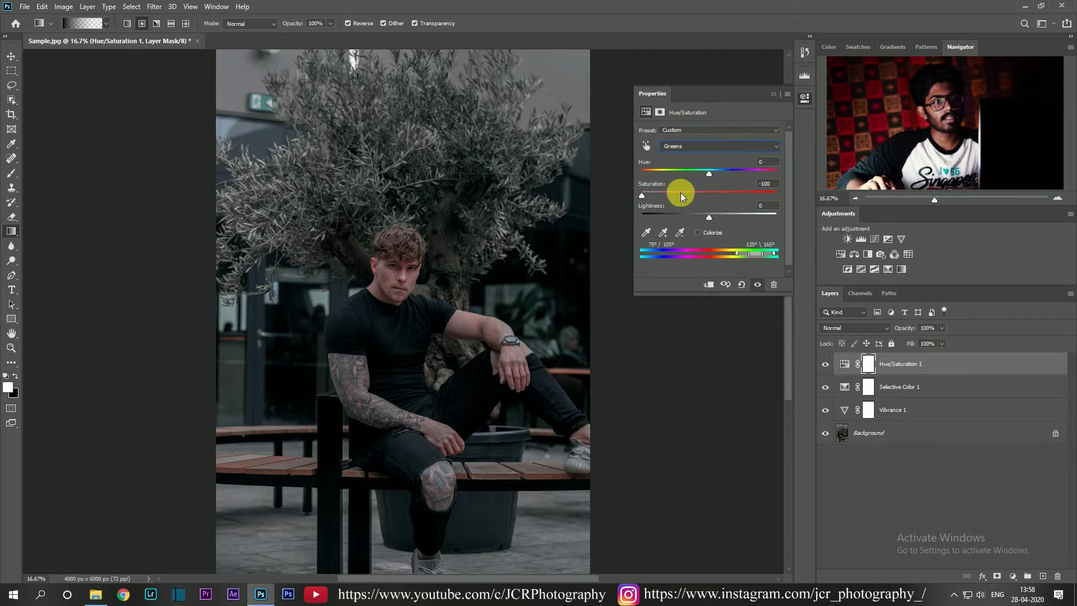
Switch through the Cyans to the Blues and set the Blues' saturation to -100
click(683, 146)
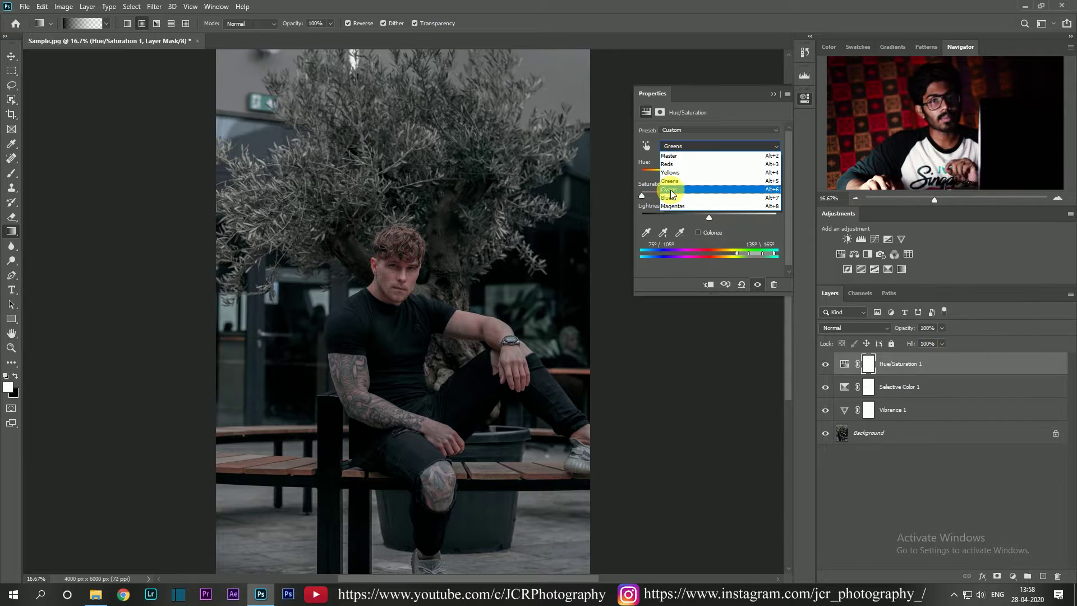
click(670, 189)
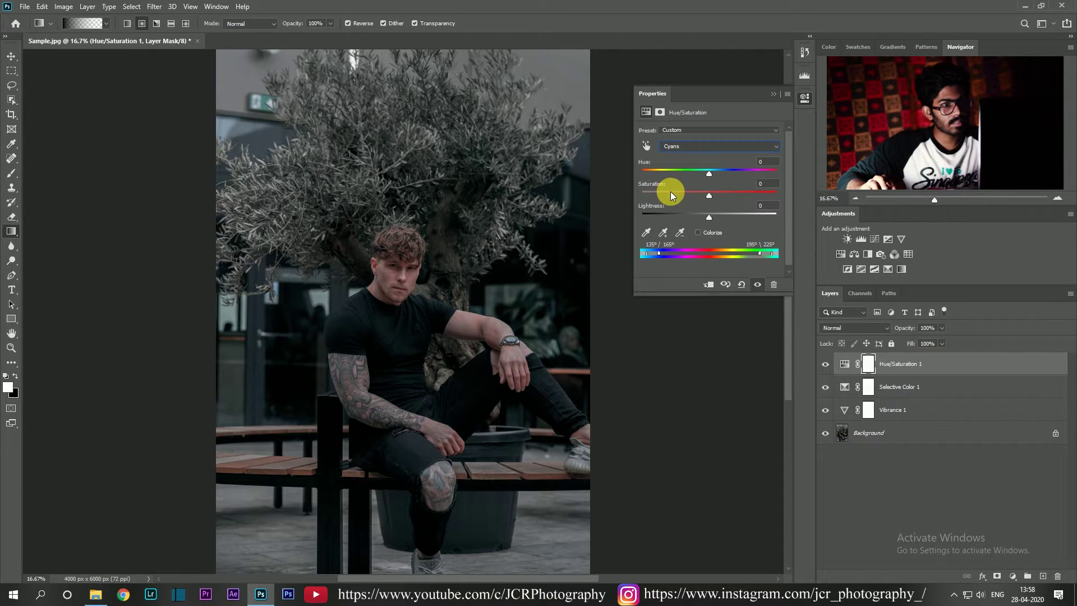
click(668, 148)
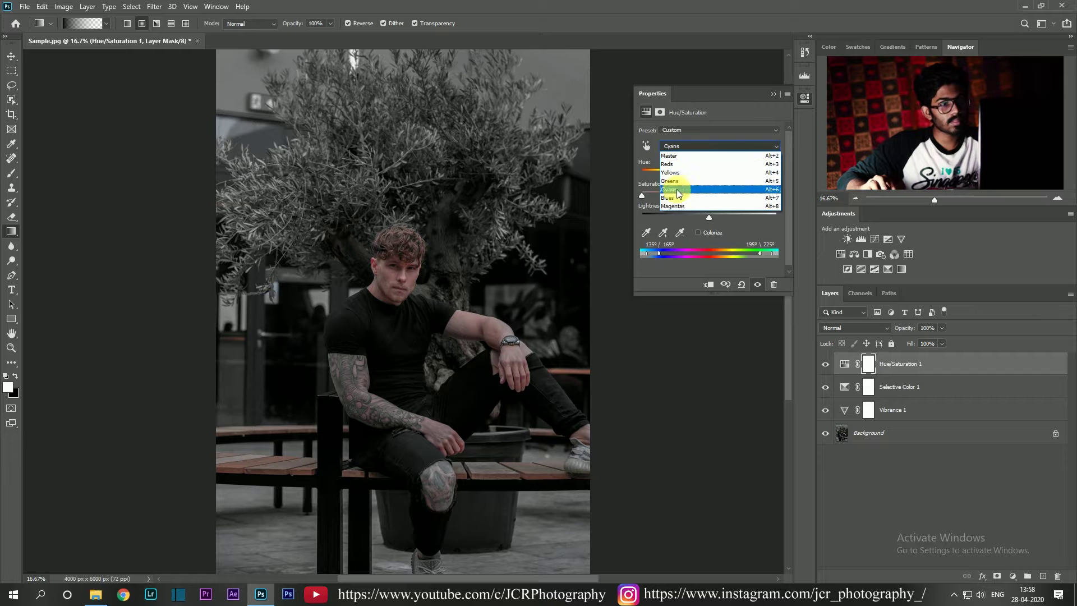
click(676, 197)
click(641, 194)
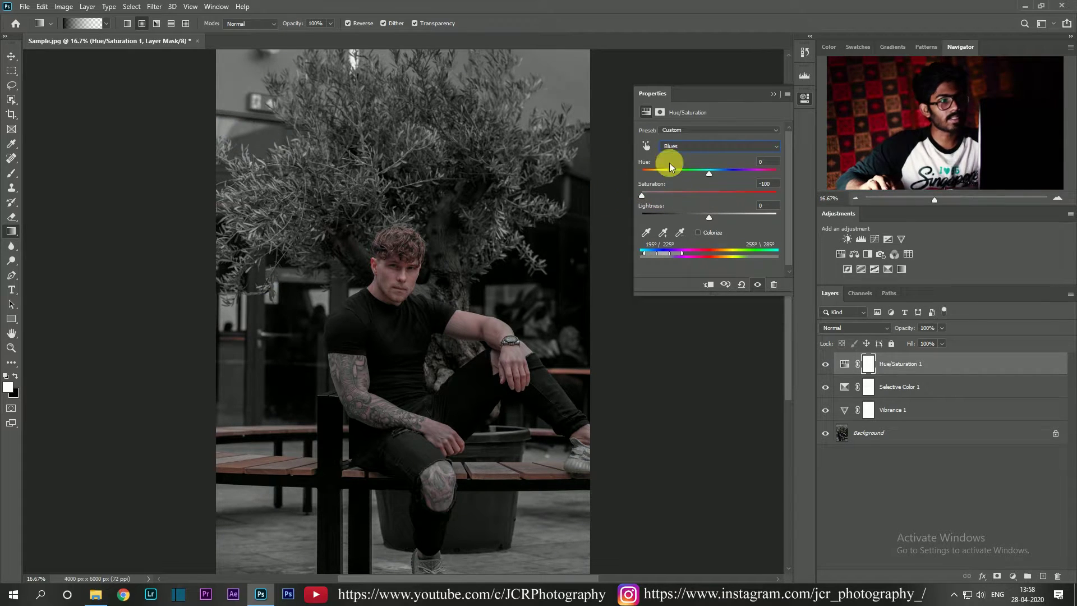
click(773, 93)
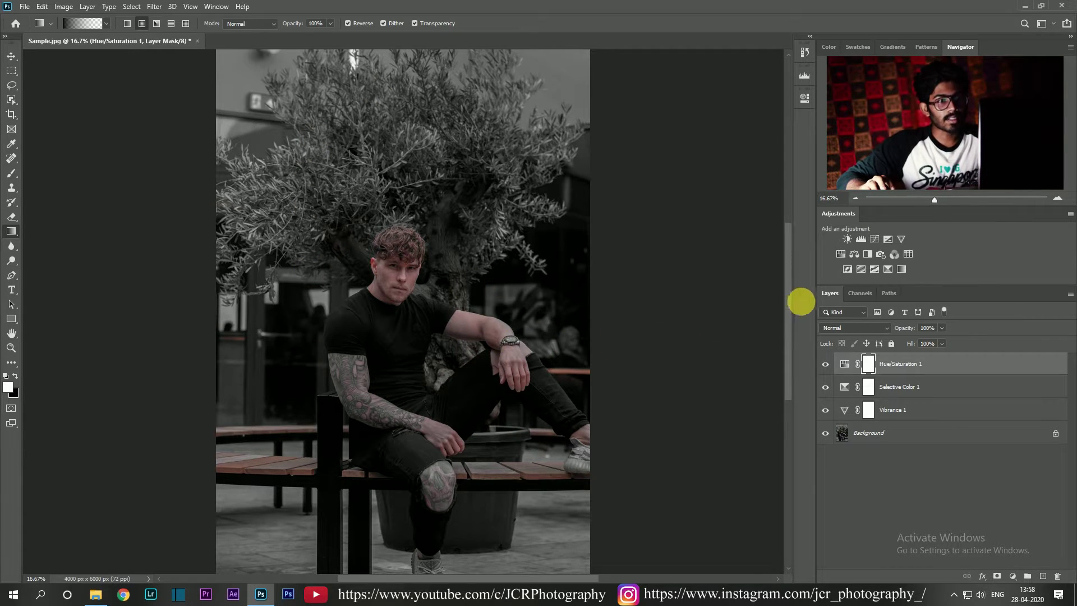
Add a Curves layer with an S-curve, lifting highlights and pulling shadows down
click(874, 239)
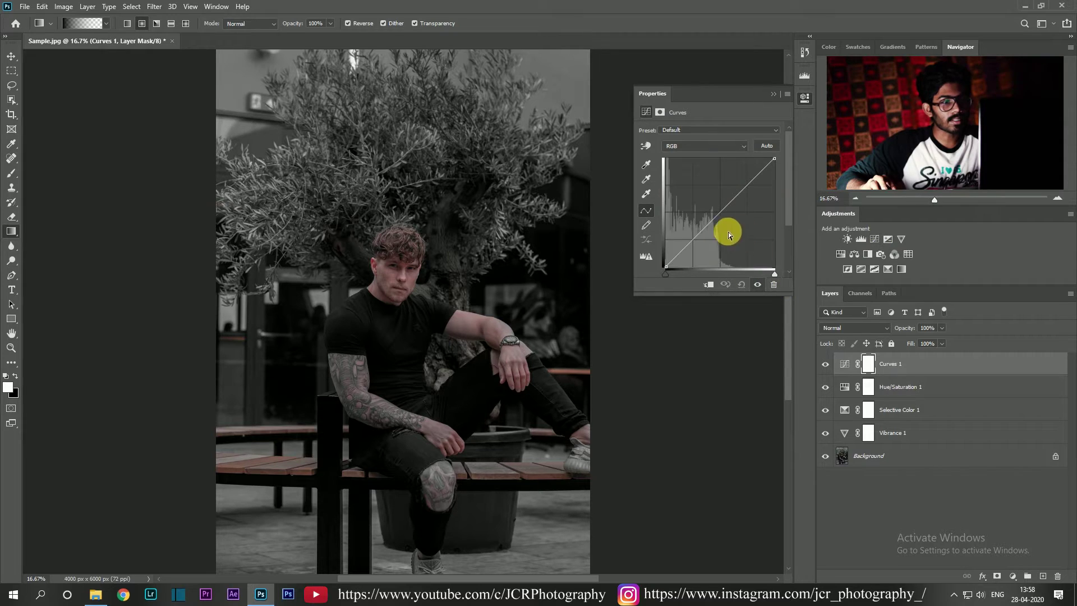
drag(751, 190, 745, 184)
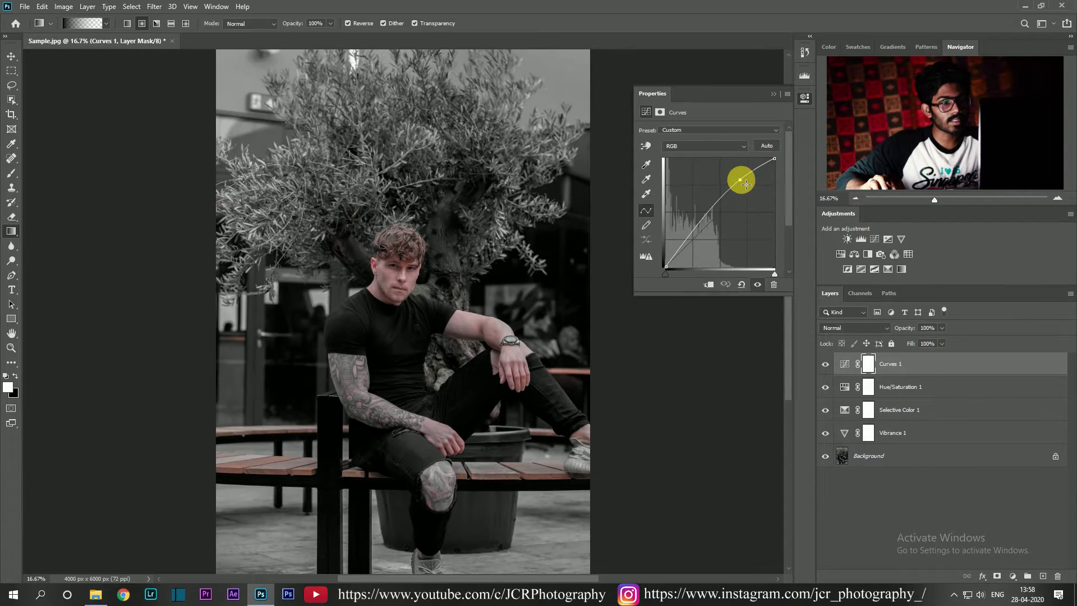
drag(700, 239, 702, 245)
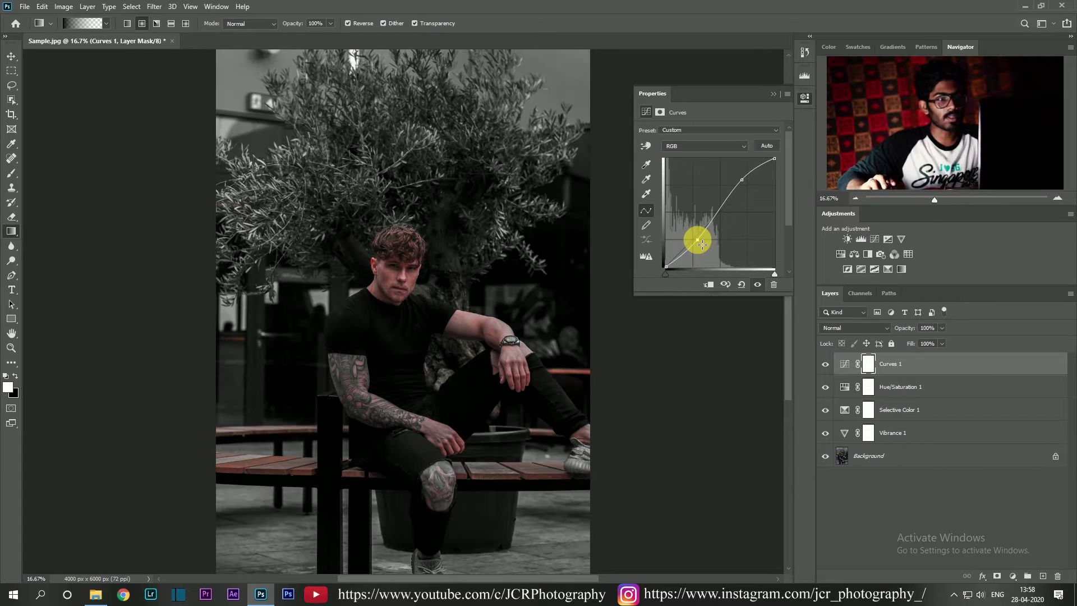
click(773, 94)
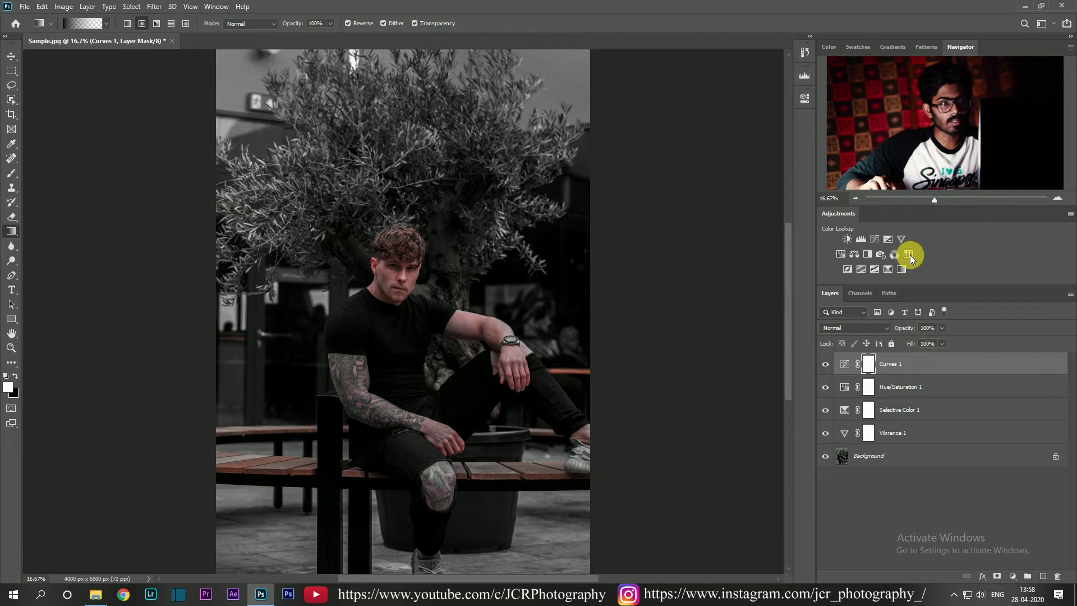
Add a Color Lookup layer using the DropBlues.3DL look
click(909, 253)
click(735, 131)
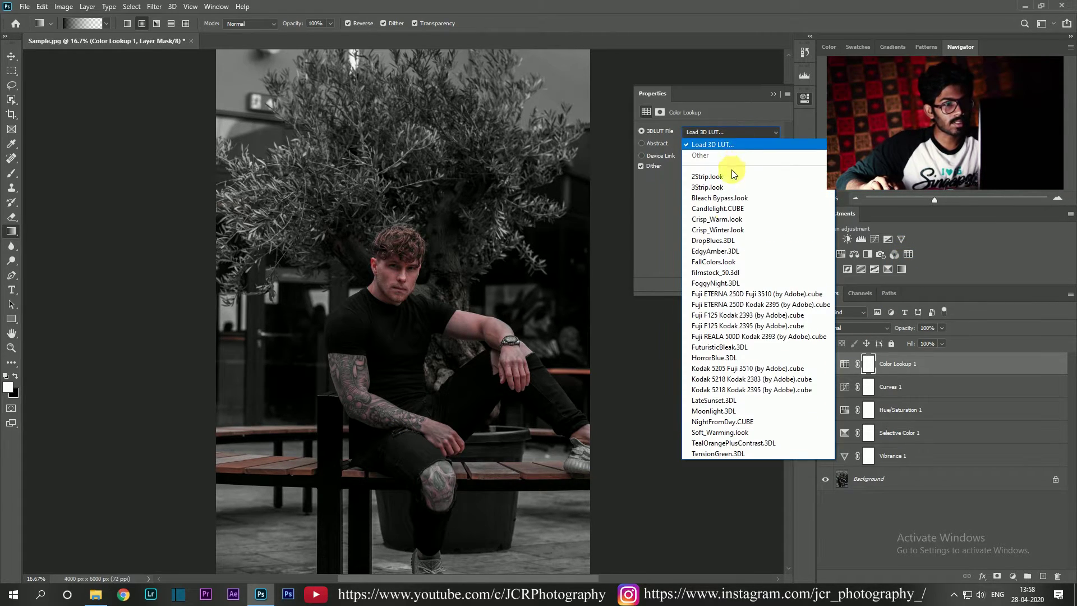
click(719, 241)
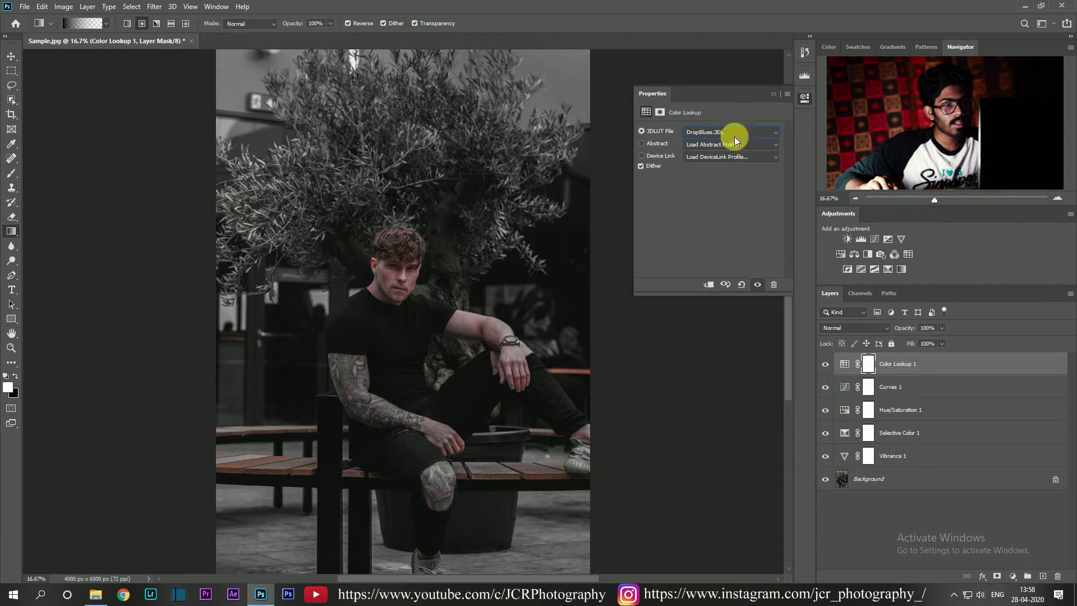
click(776, 97)
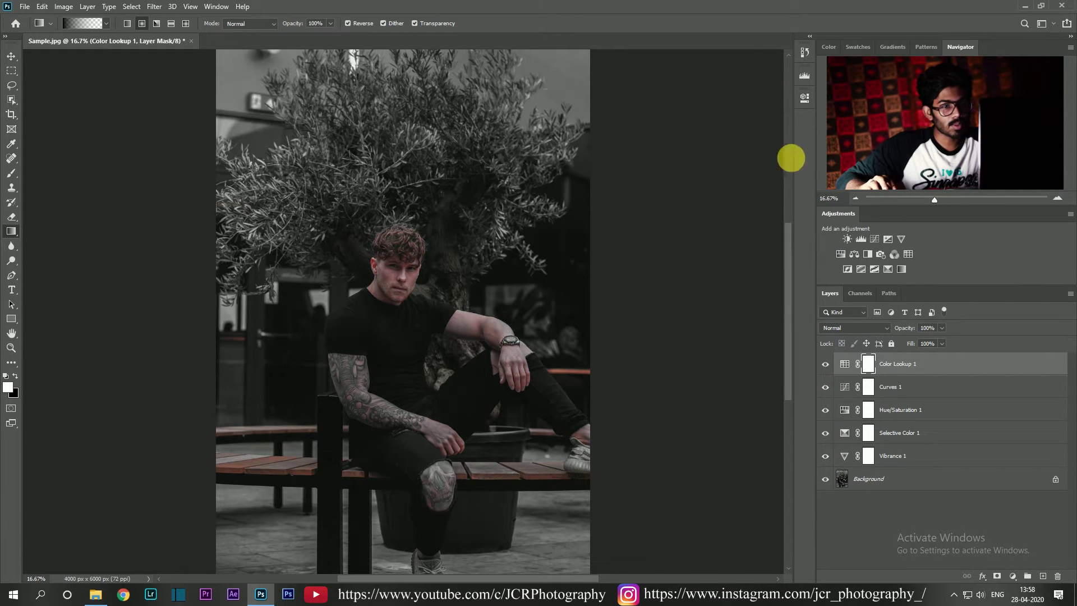
Blend the Color Lookup layer in Soft Light with a fill of 40%
click(826, 325)
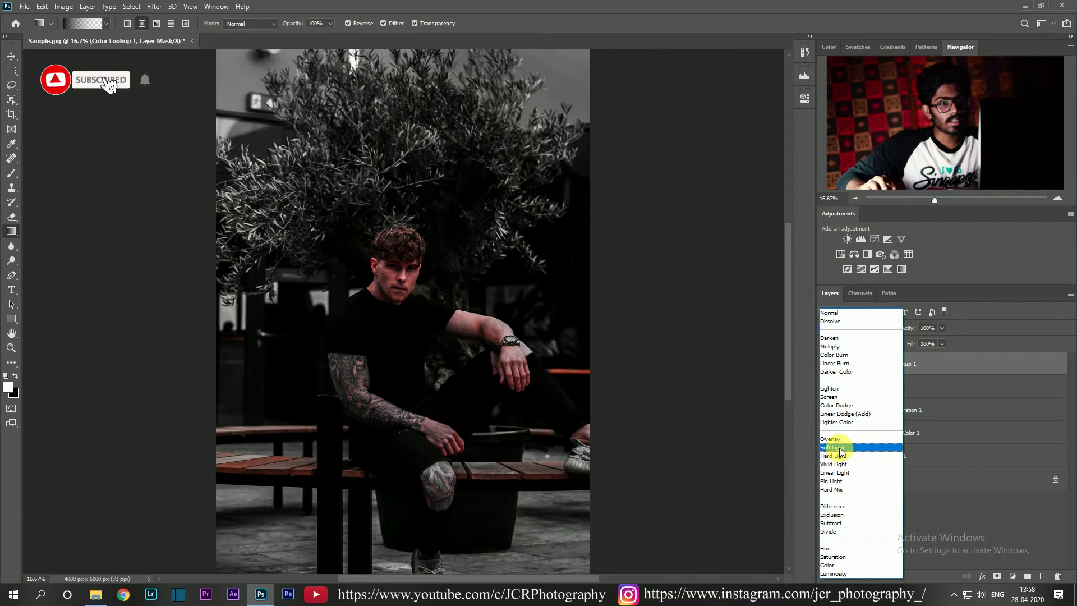
click(839, 447)
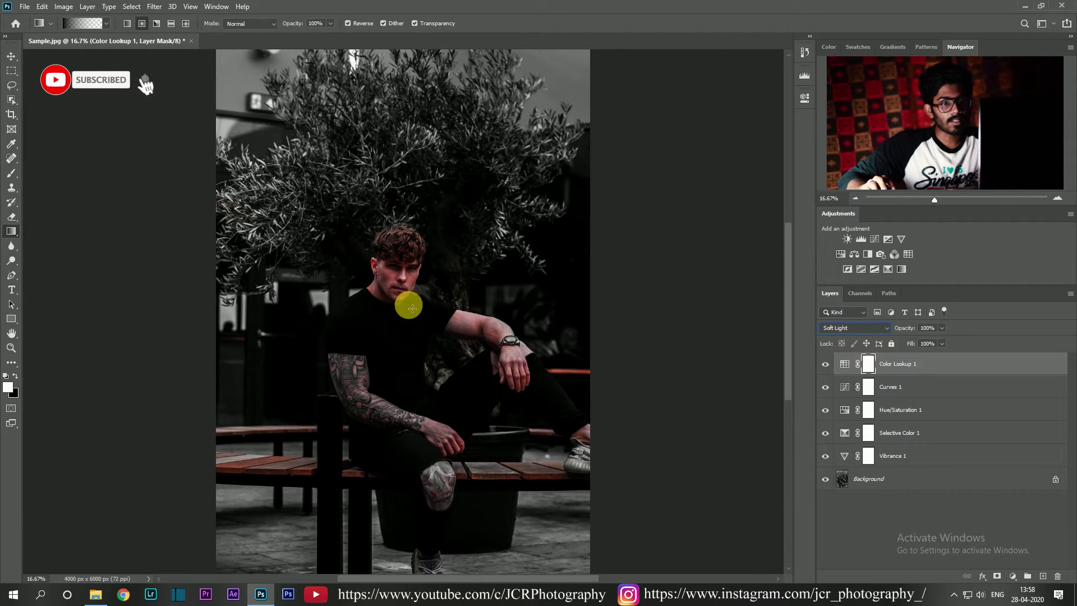
click(927, 343)
text(40)
key(Return)
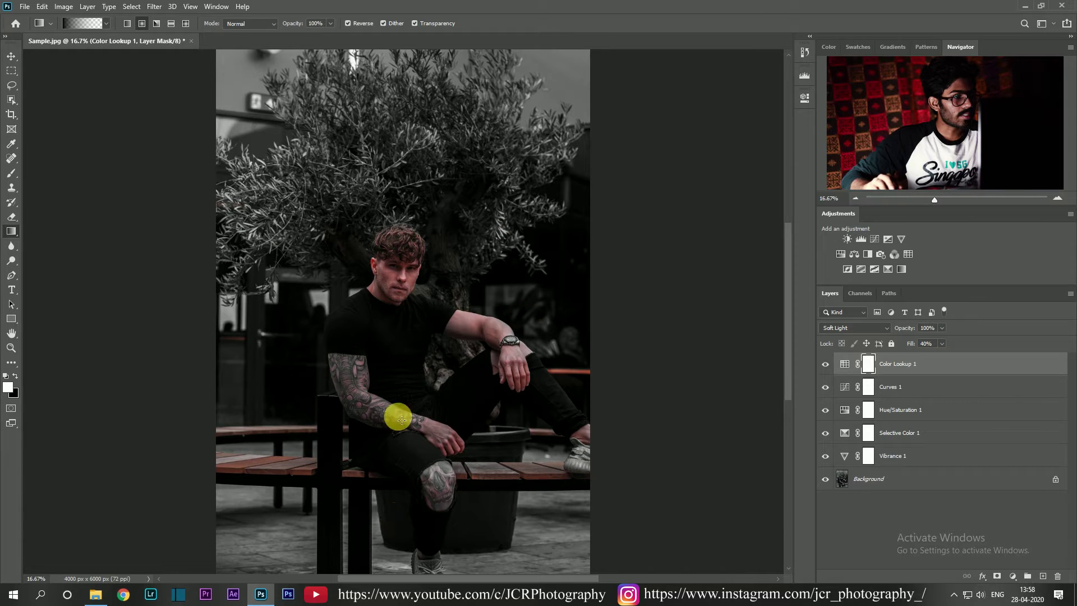
Add an empty Layer 1, reset default colours, and pick the Foreground to Transparent gradient
click(1043, 576)
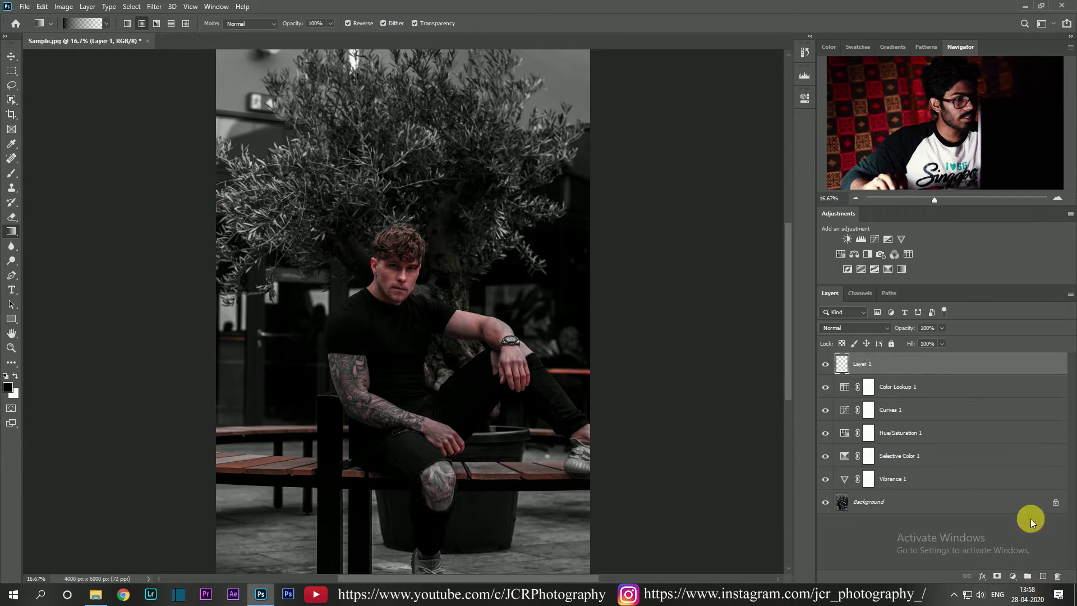
key(d)
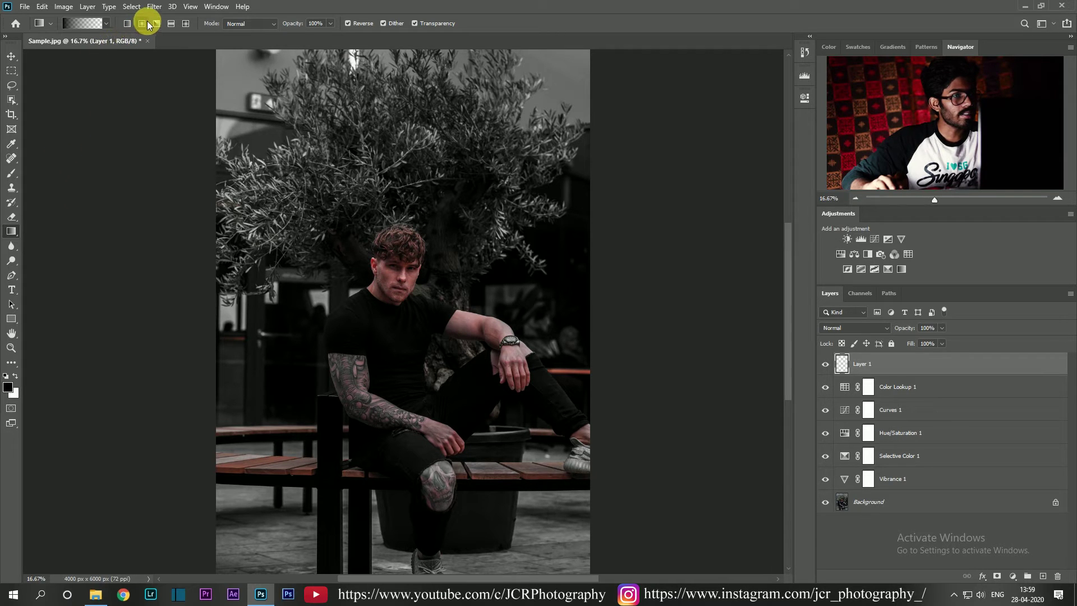
click(89, 24)
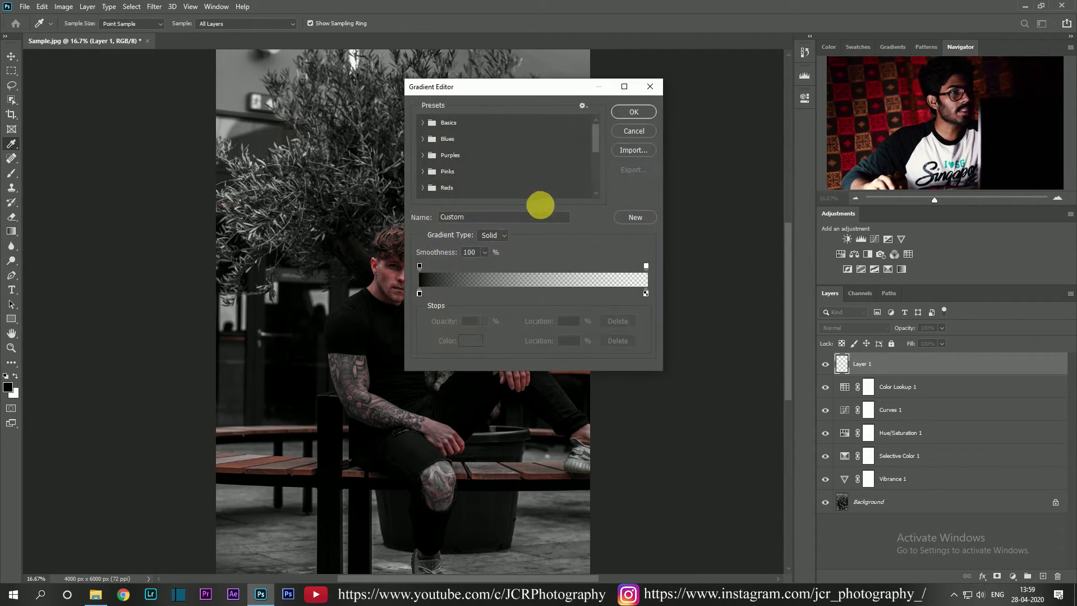
click(420, 294)
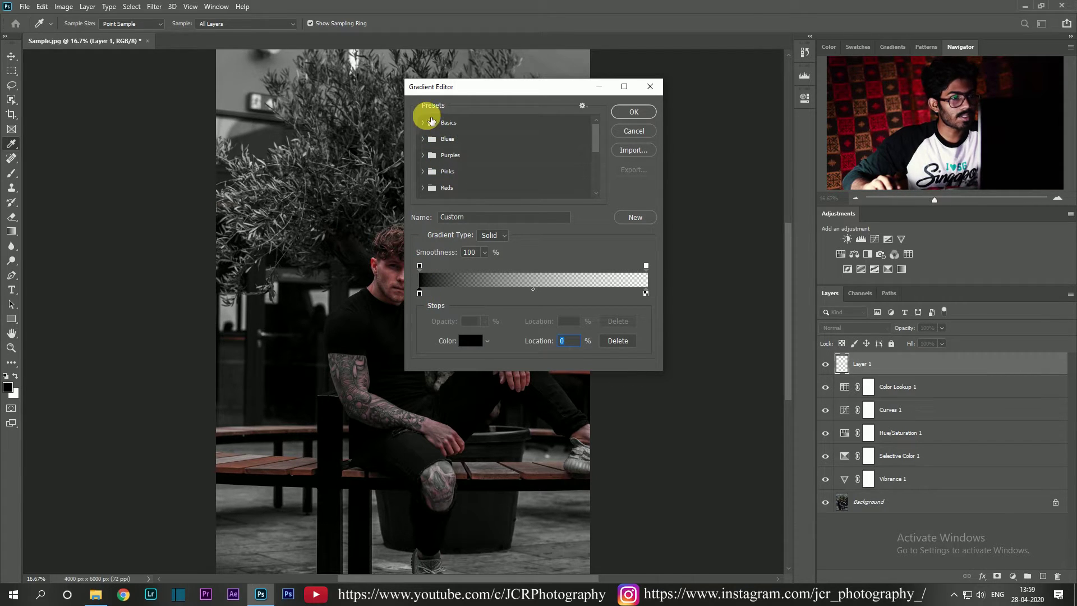
click(428, 125)
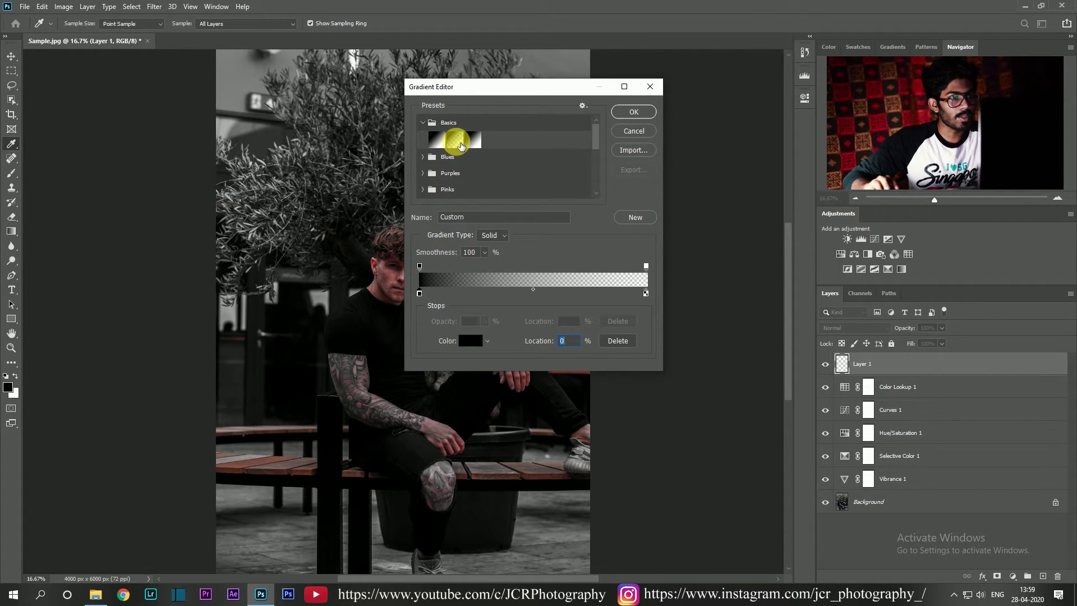
click(456, 142)
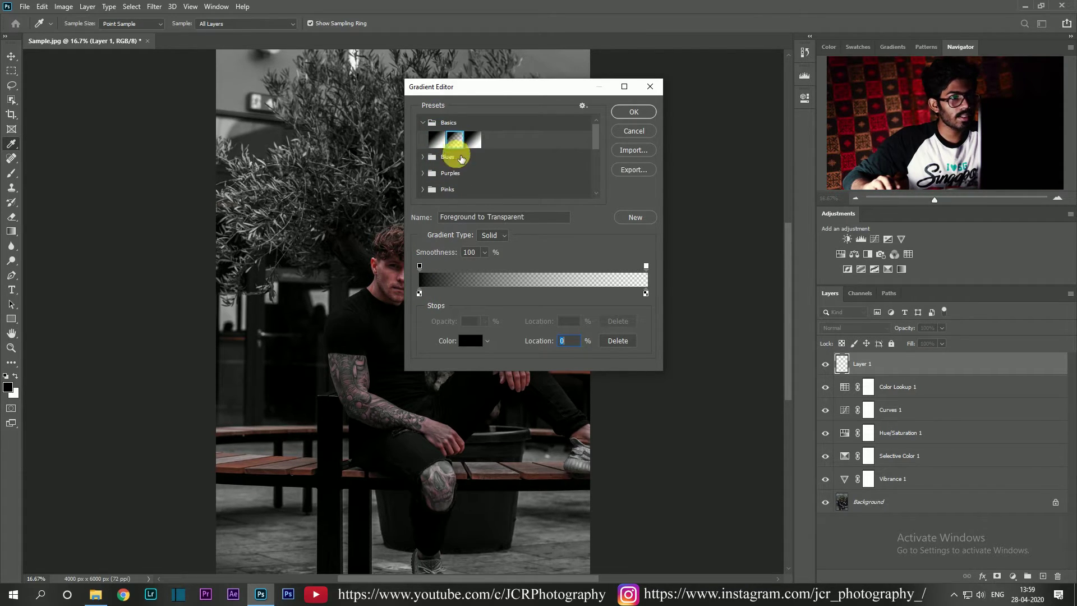
click(633, 111)
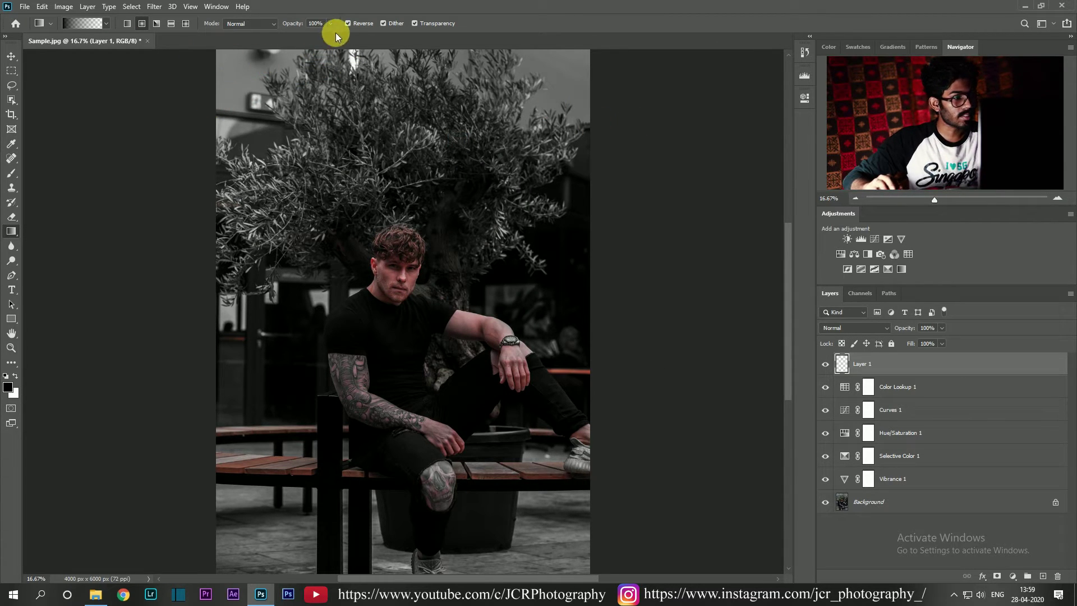
Draw a reversed gradient across Layer 1 and blend it in Soft Light as a vignette
click(347, 23)
drag(389, 333, 565, 563)
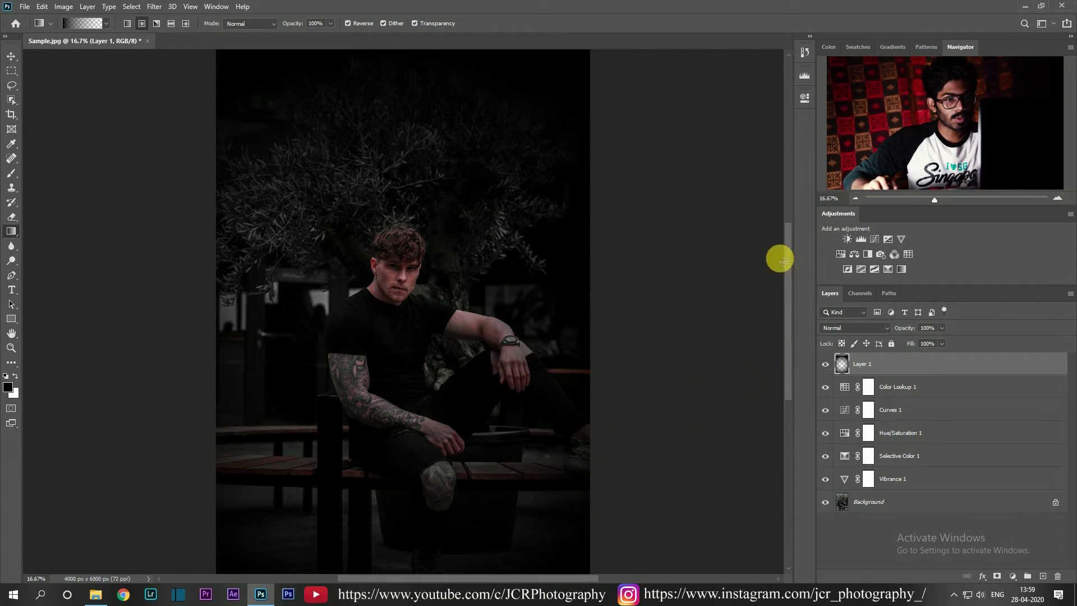
click(847, 328)
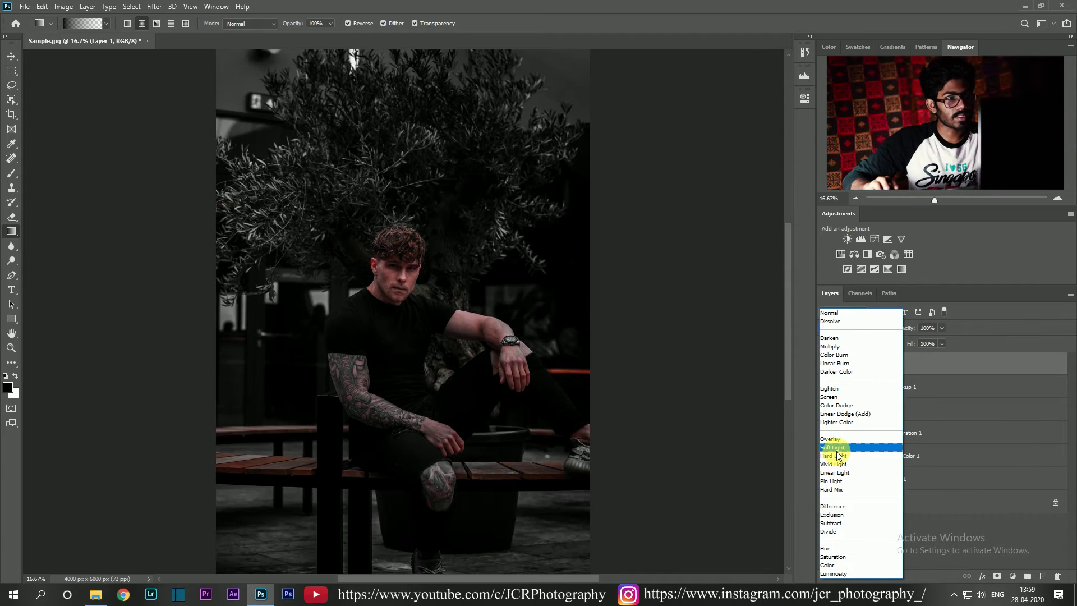
click(832, 446)
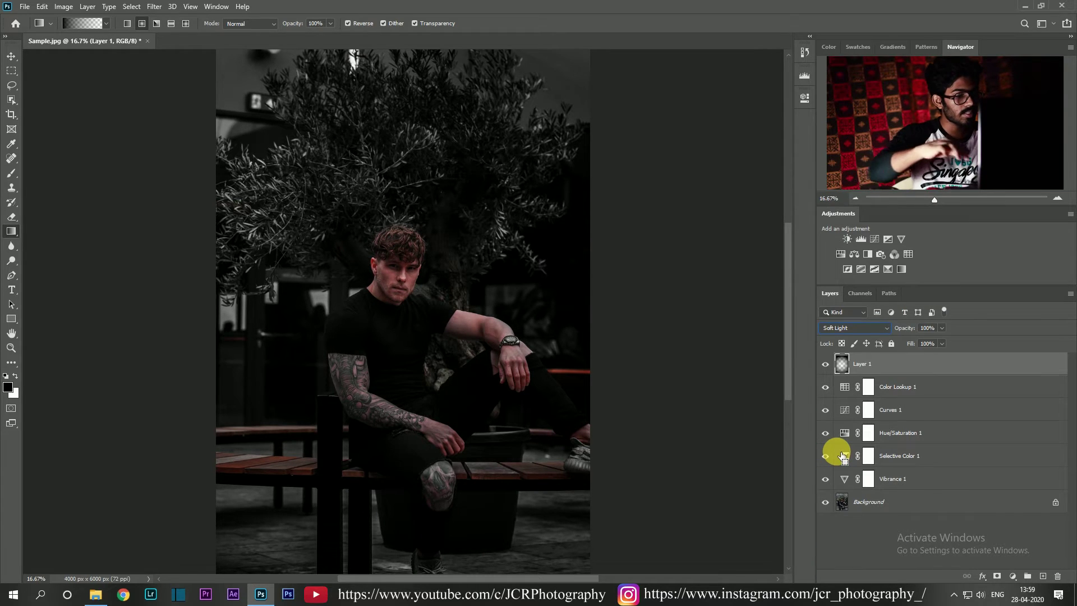
key(ctrl+minus)
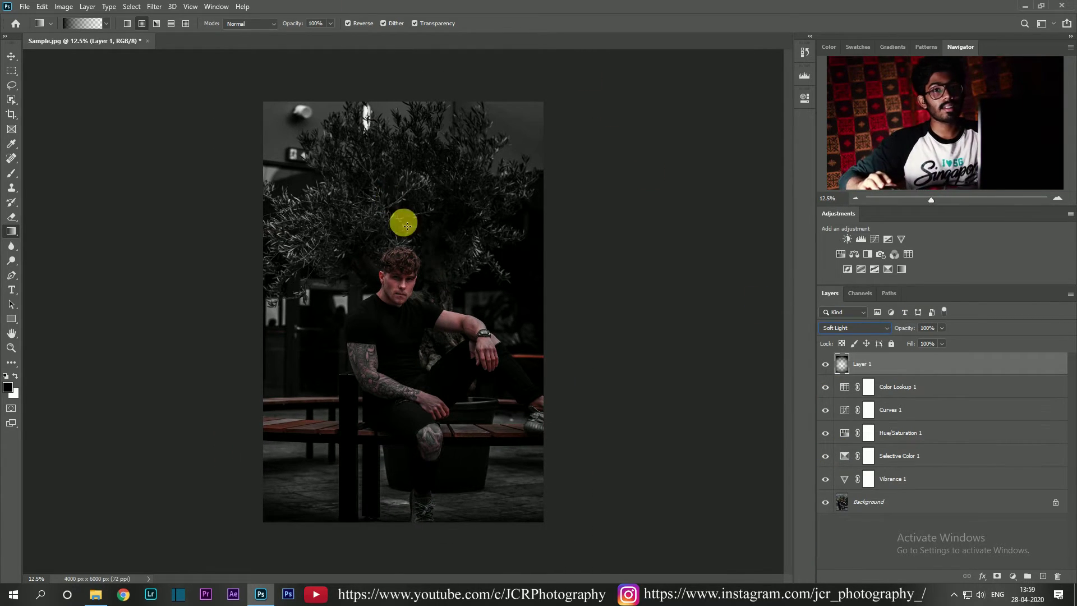